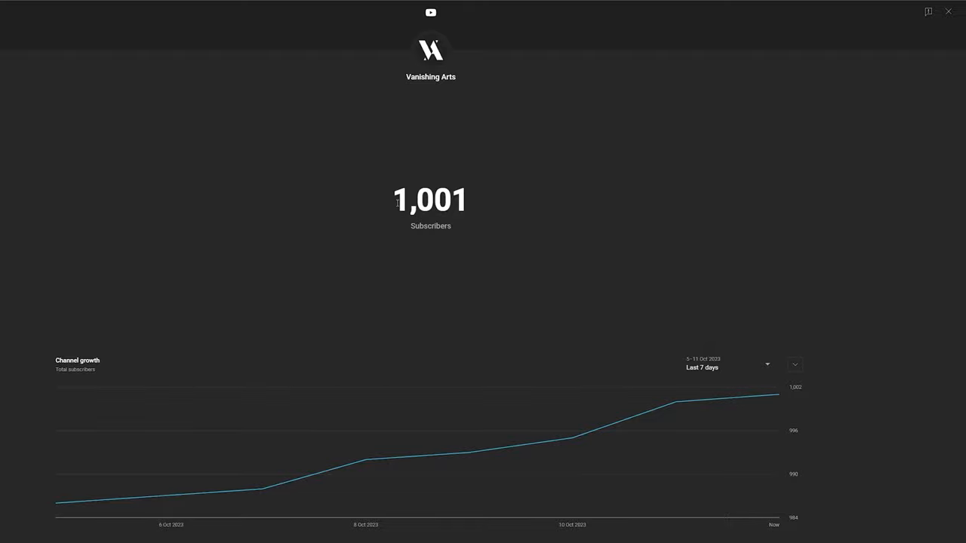
Highlight the 1,001 live subscriber count, then clear the highlight
left_click_drag(392, 201, 487, 231)
left_click(476, 218)
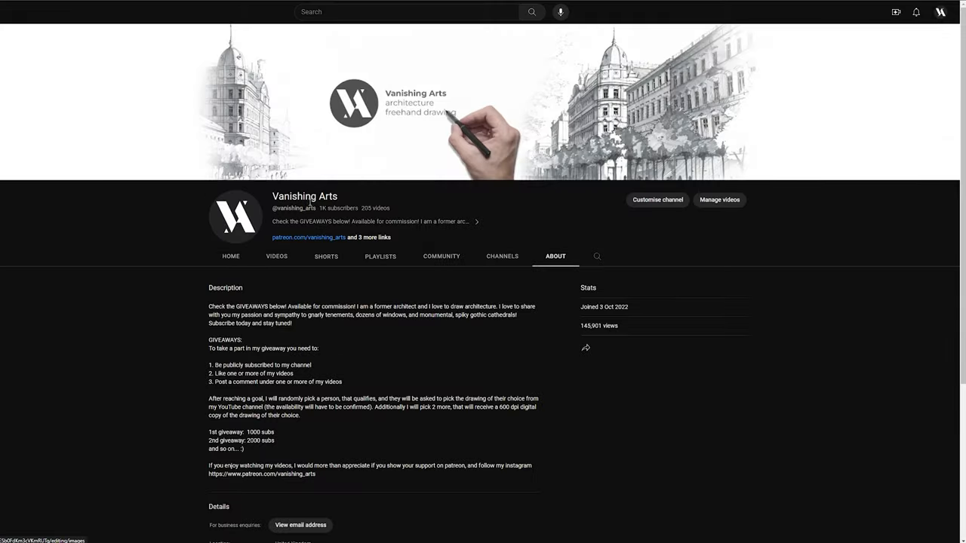
Clear the highlight on the subscriber total before heading to the comments
left_click(263, 13)
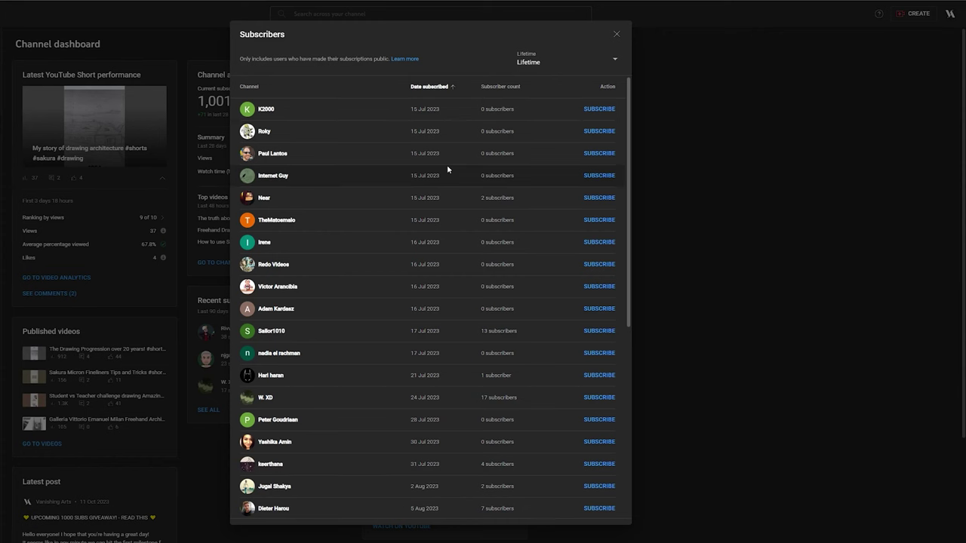
scroll(452, 165, "down", 10)
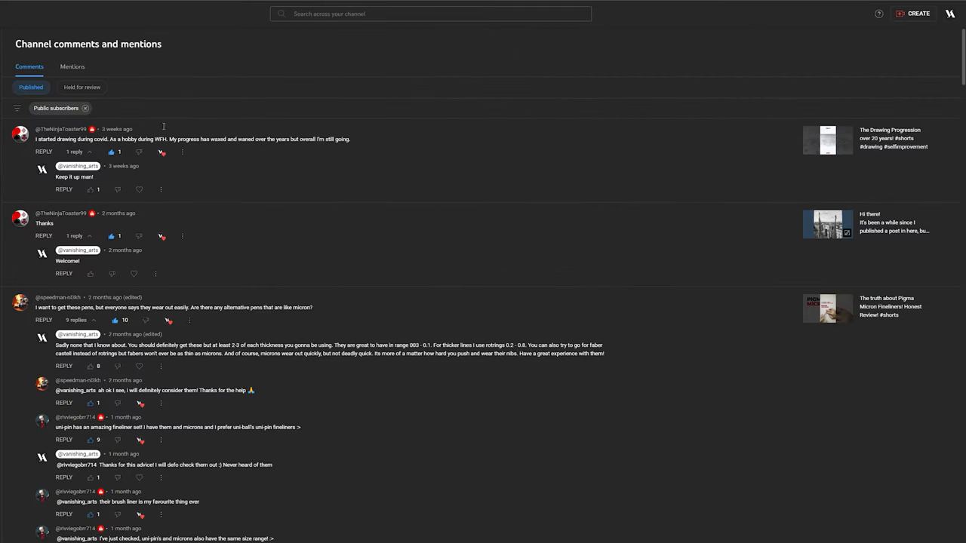
scroll(170, 160, "down", 10)
scroll(170, 160, "down", 10)
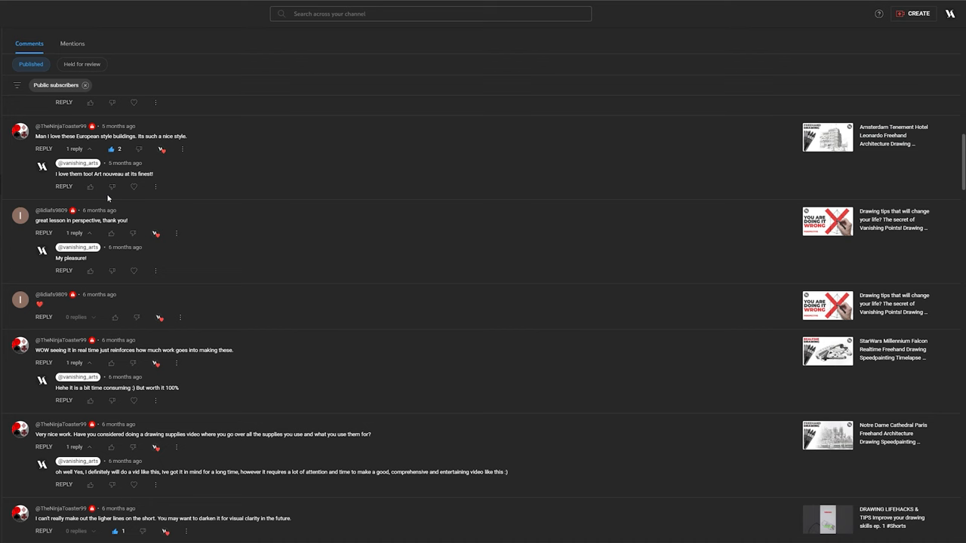
scroll(282, 194, "up", 10)
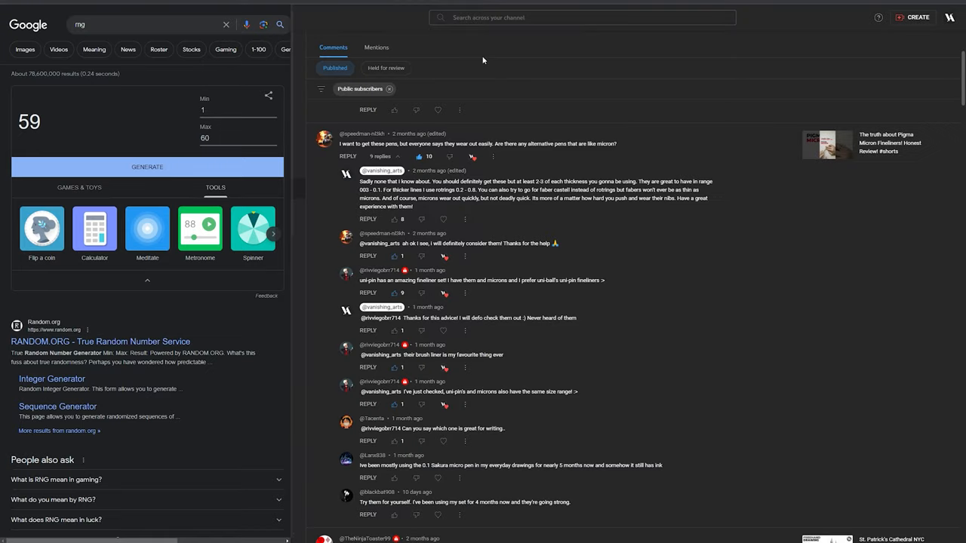
mouse_move(669, 163)
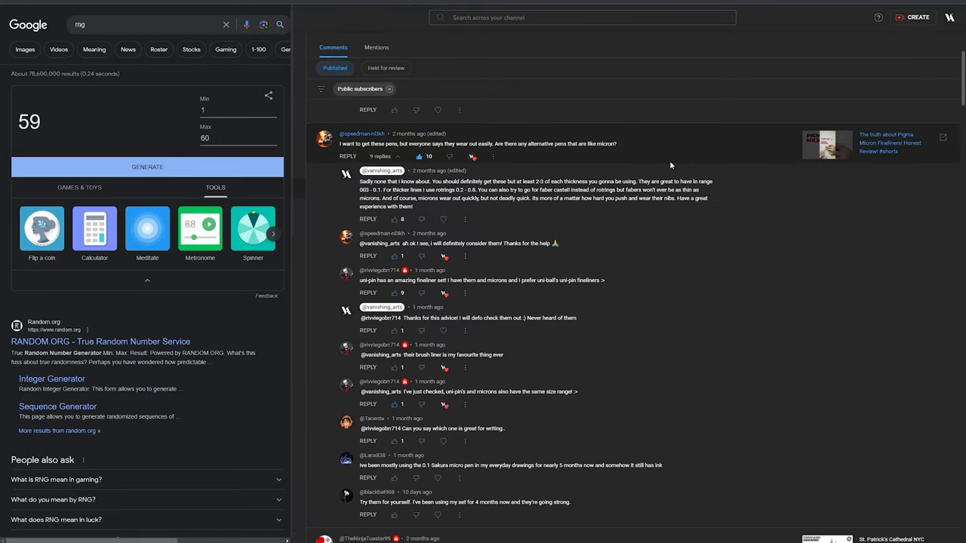
scroll(669, 160, "down", 5)
scroll(659, 171, "down", 5)
scroll(659, 170, "down", 5)
scroll(657, 171, "down", 5)
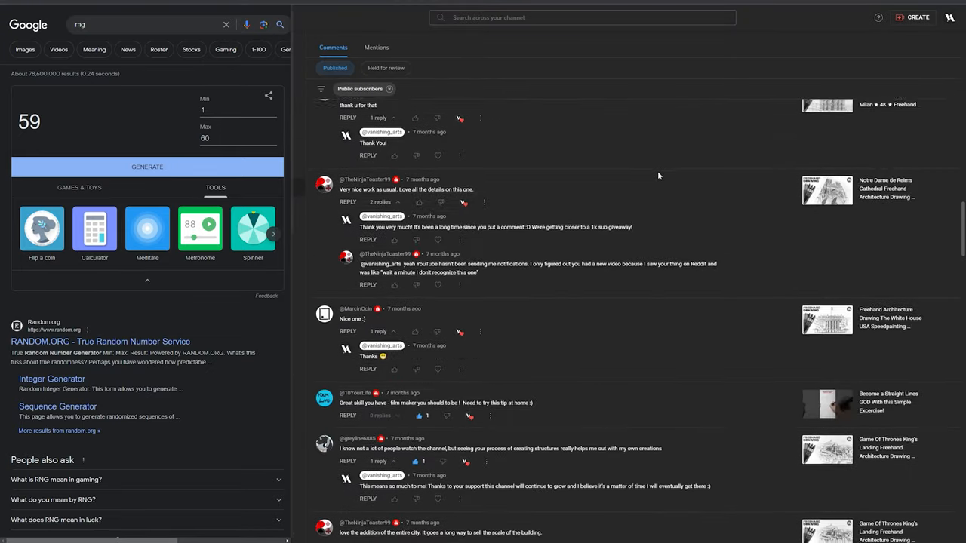
scroll(657, 175, "down", 4)
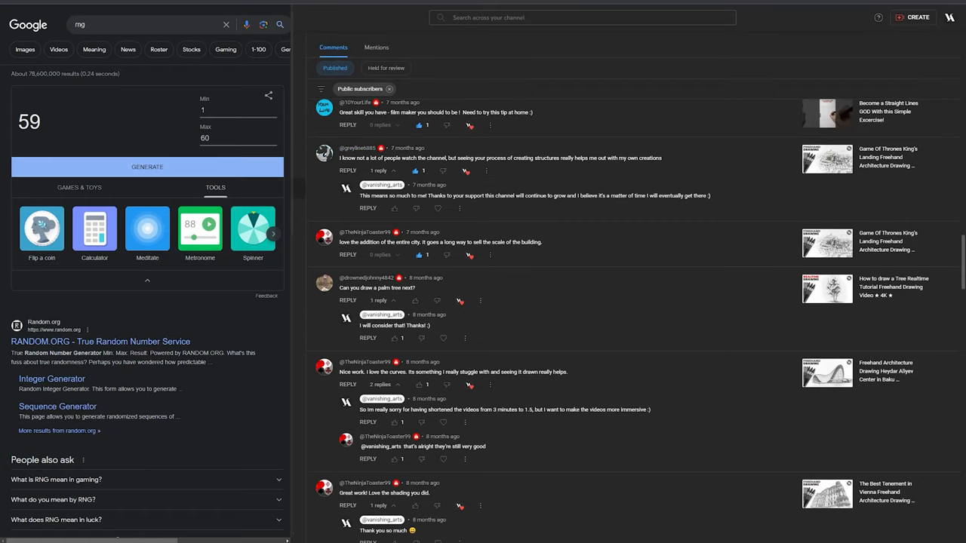
scroll(656, 171, "down", 5)
scroll(434, 242, "up", 8)
scroll(434, 243, "up", 6)
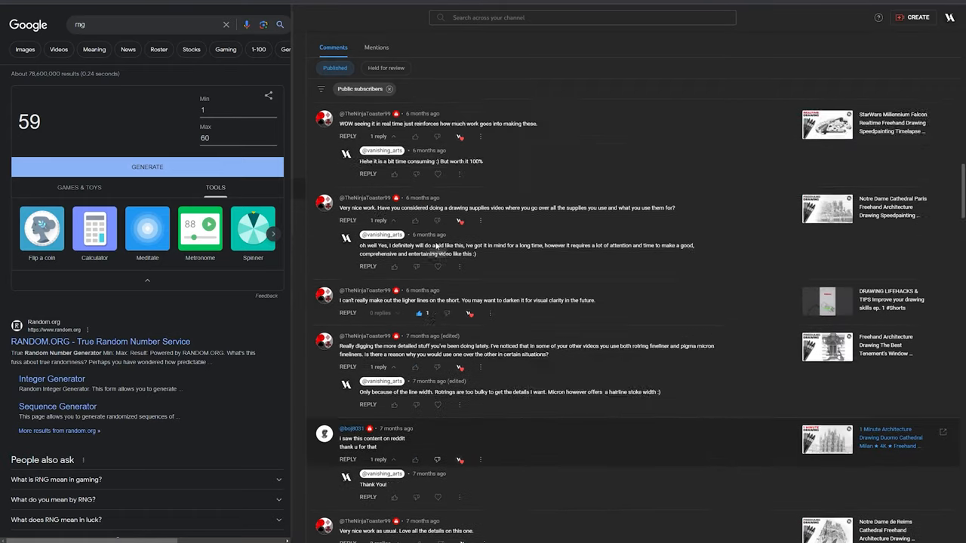
scroll(434, 242, "up", 6)
scroll(435, 242, "up", 6)
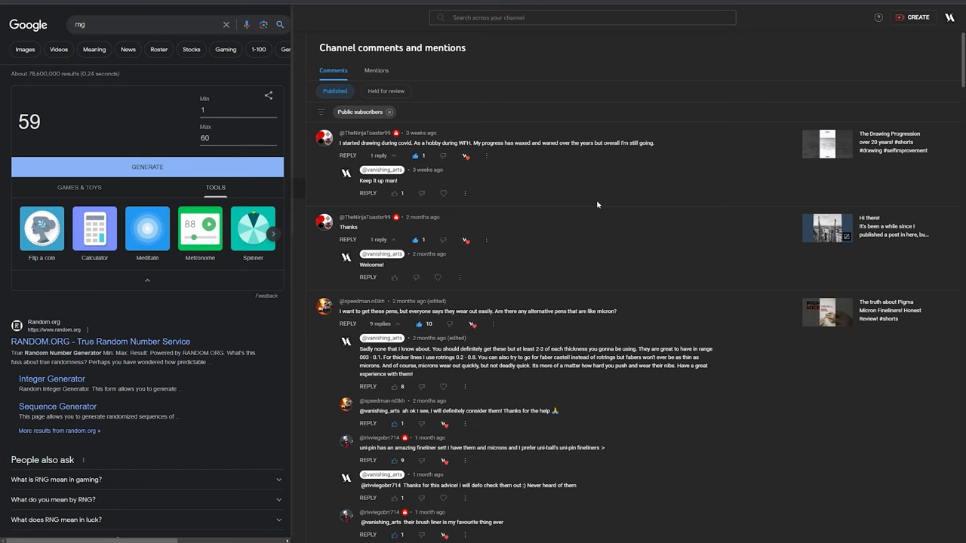
Draw the first winner's random number, 7, in Google's 1-to-60 generator
left_click(148, 171)
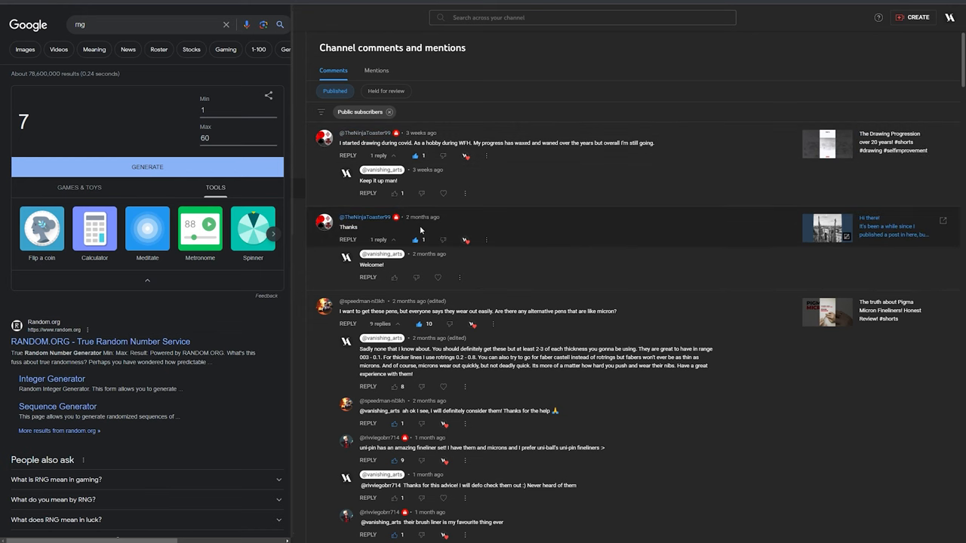
scroll(423, 230, "down", 2)
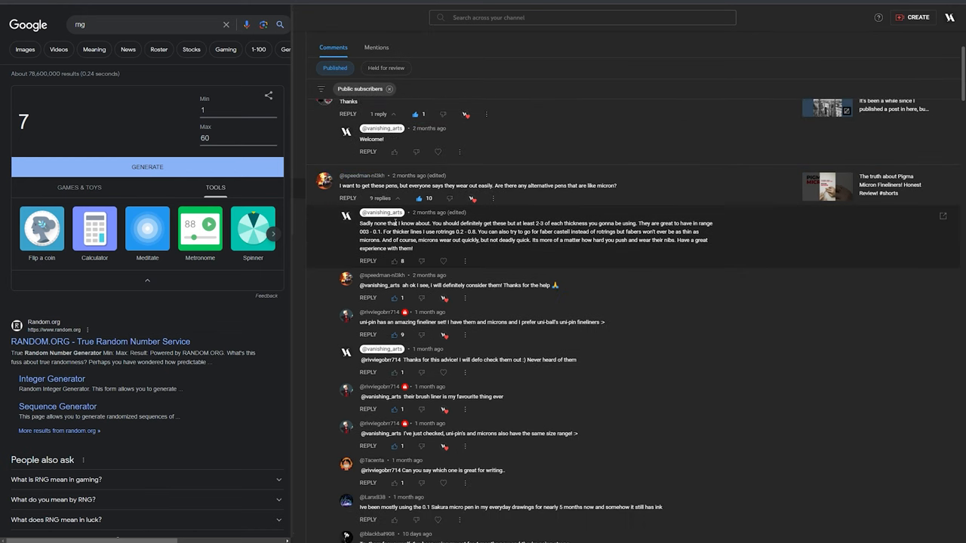
scroll(396, 226, "down", 1)
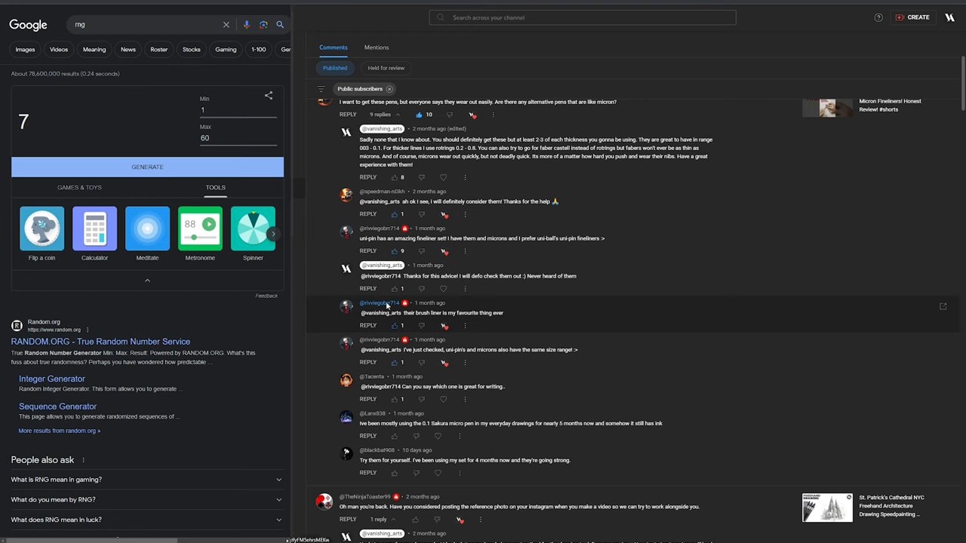
Draw the second winner's random number, 55, with GENERATE
left_click(177, 172)
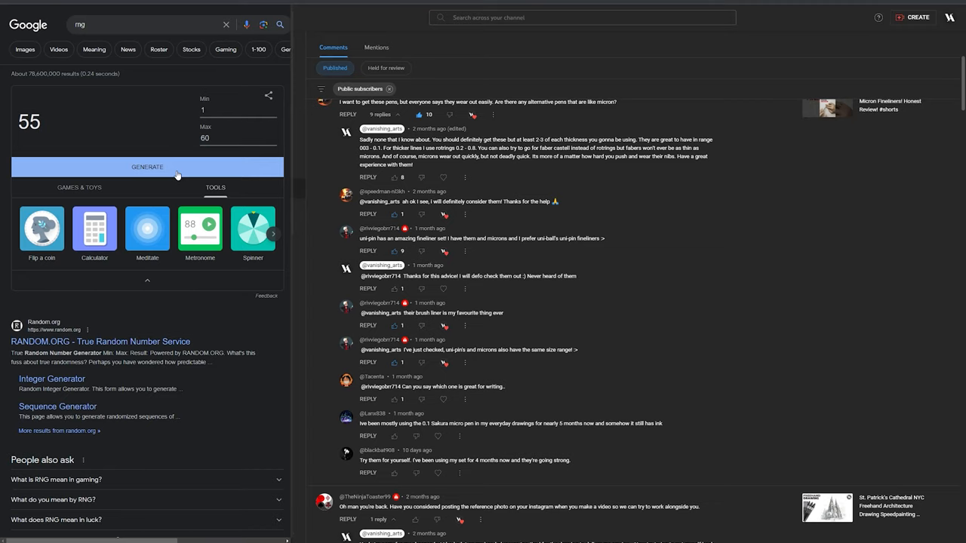
scroll(604, 256, "down", 10)
scroll(604, 257, "down", 10)
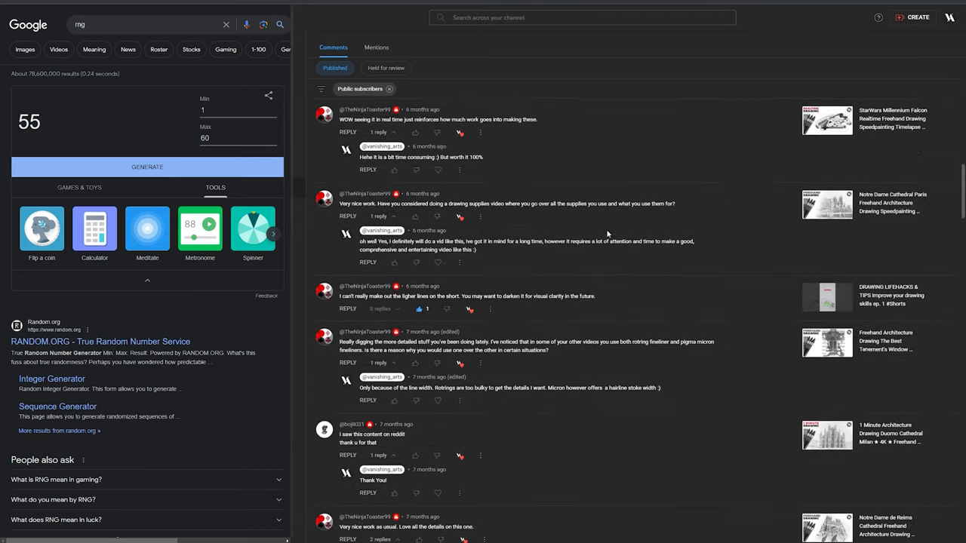
scroll(604, 257, "down", 10)
scroll(605, 257, "down", 10)
scroll(603, 266, "down", 10)
scroll(601, 269, "down", 10)
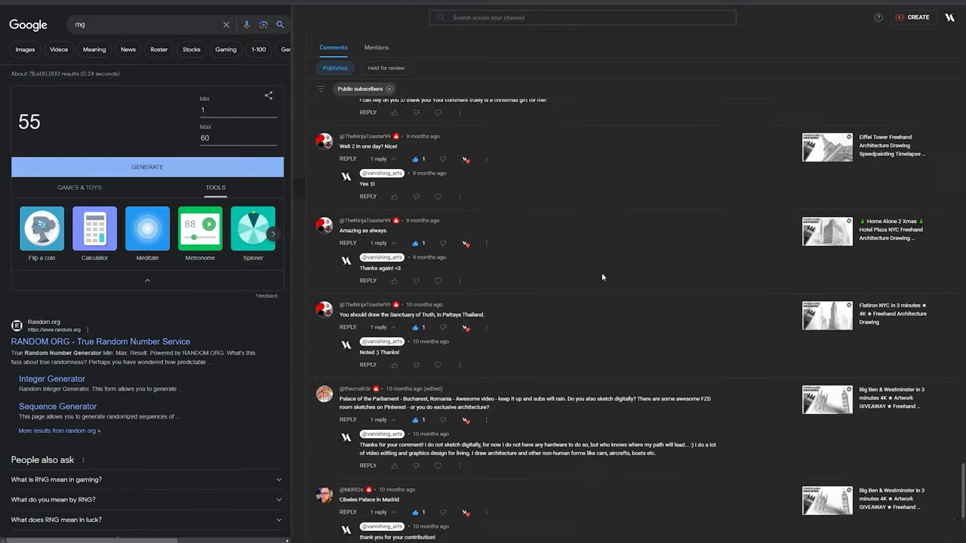
scroll(601, 269, "down", 8)
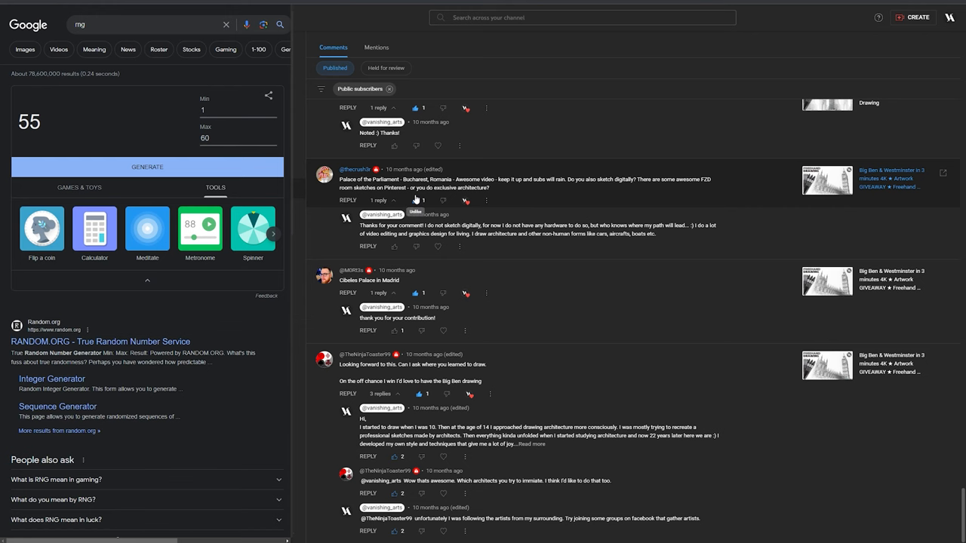
scroll(415, 200, "up", 2)
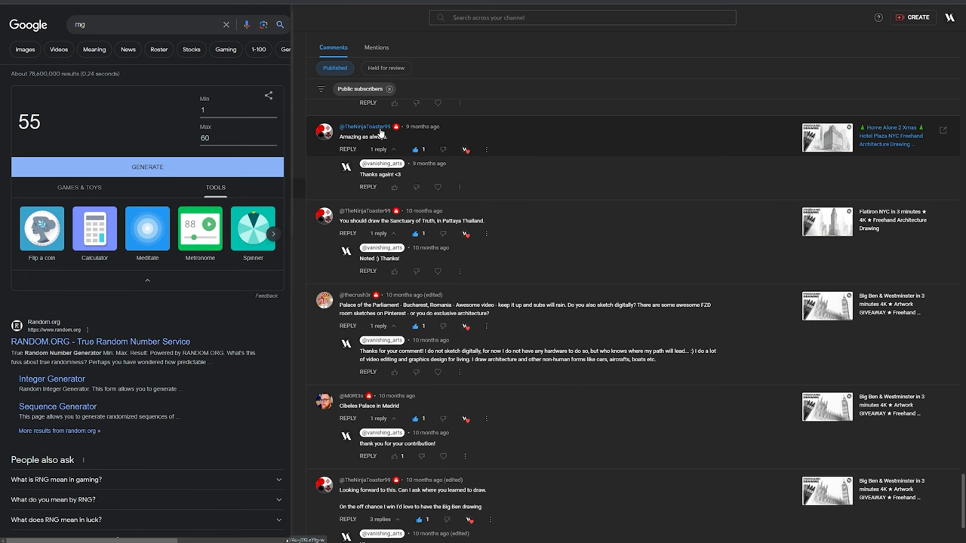
scroll(381, 134, "up", 5)
scroll(379, 127, "down", 4)
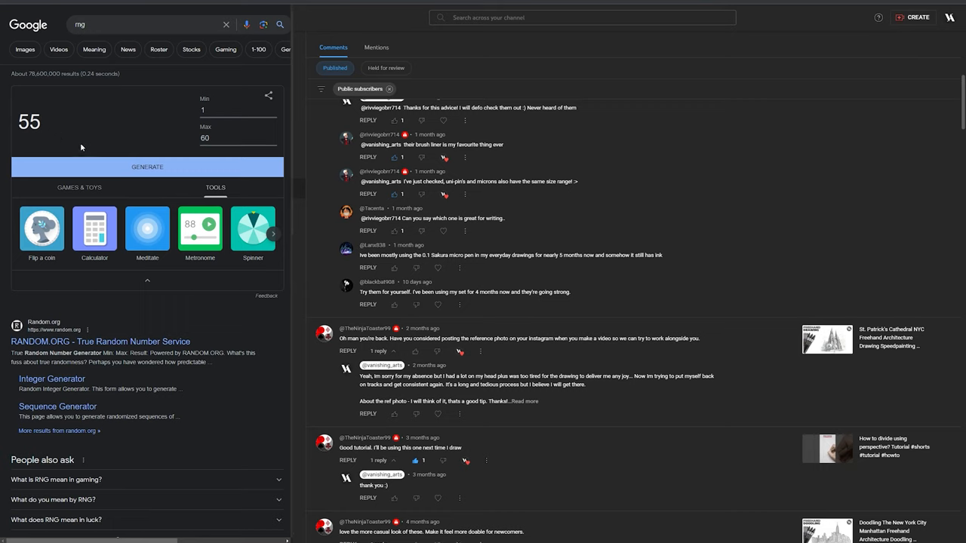
Draw the third winner's number, 37, and visit the matching commenter's channel page
left_click(145, 169)
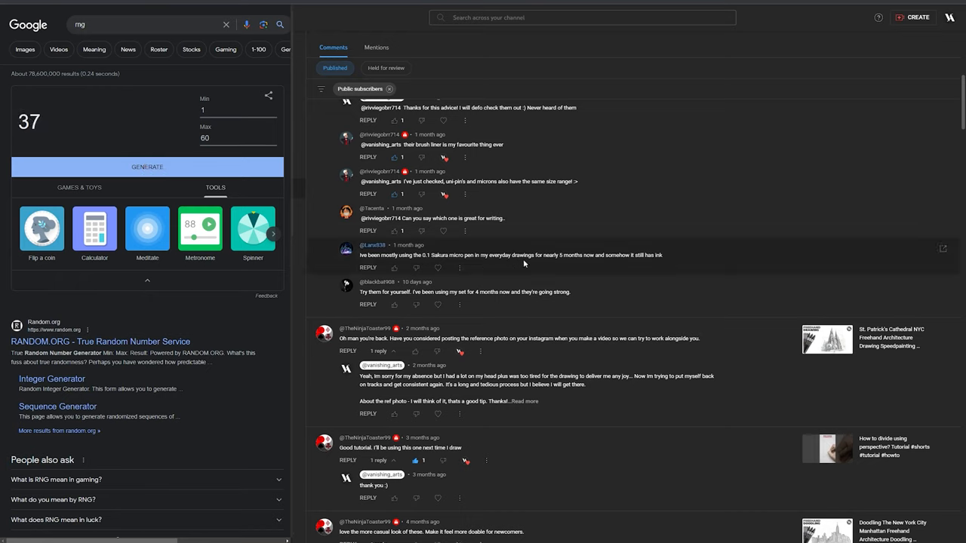
scroll(523, 258, "down", 5)
scroll(539, 273, "down", 5)
scroll(548, 287, "down", 5)
scroll(553, 303, "down", 5)
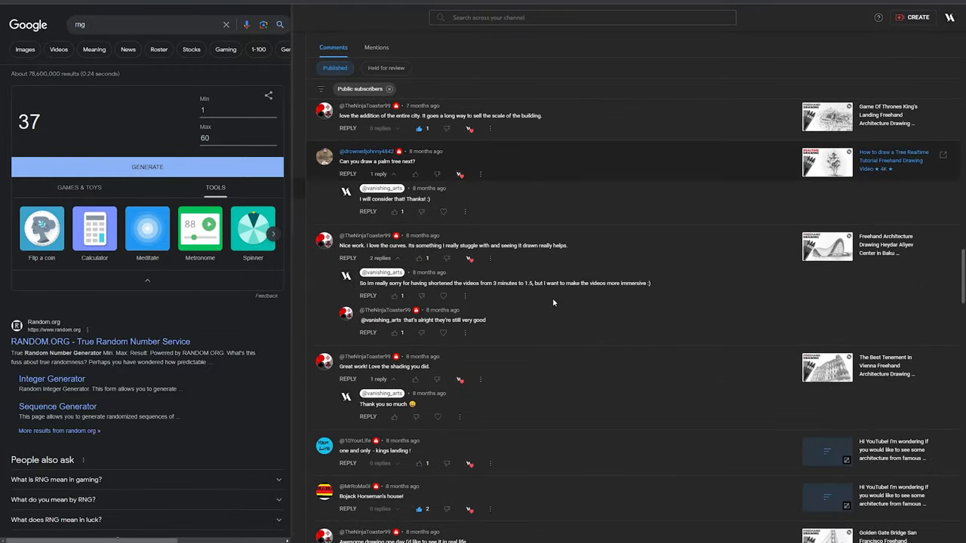
scroll(553, 303, "down", 5)
scroll(553, 306, "down", 5)
scroll(553, 310, "down", 5)
scroll(553, 314, "down", 5)
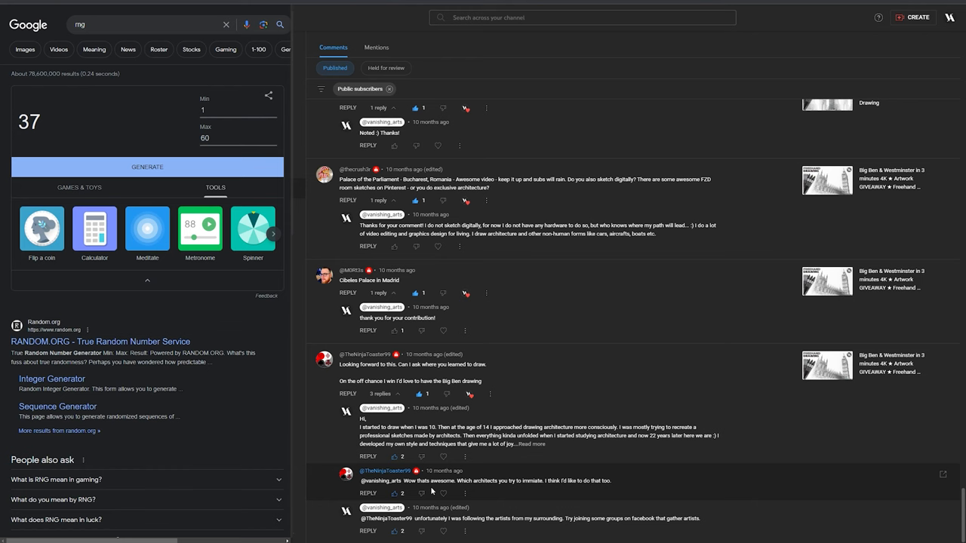
scroll(432, 491, "up", 1)
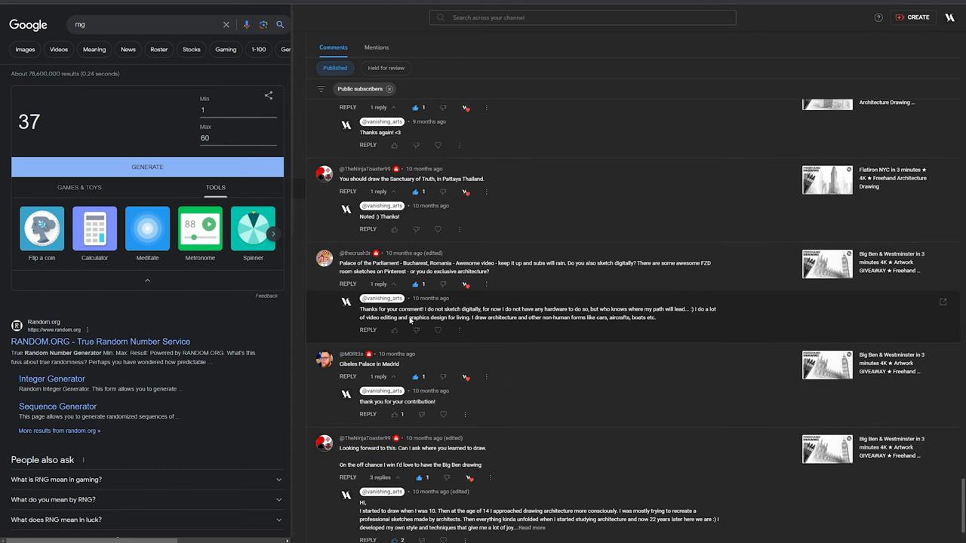
scroll(404, 226, "up", 1)
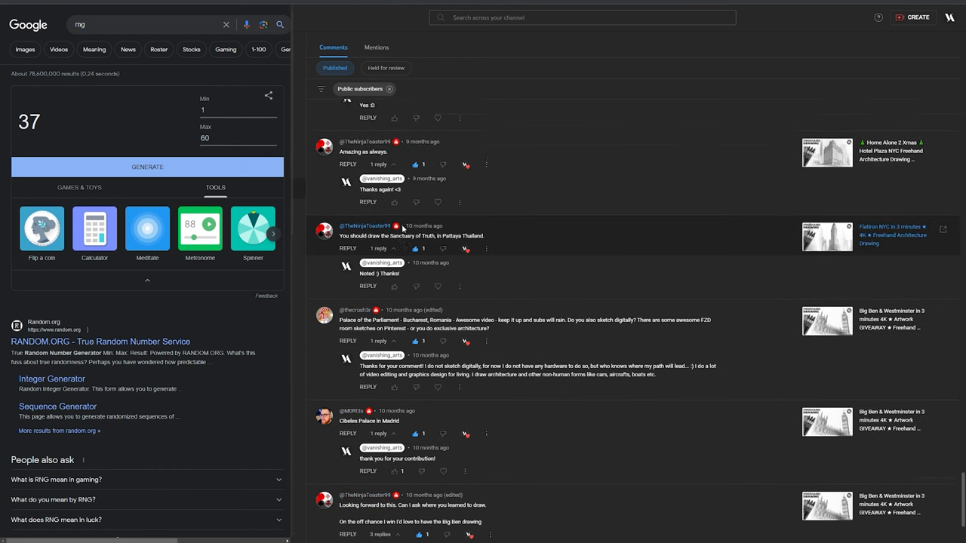
scroll(404, 227, "up", 2)
scroll(404, 227, "up", 2)
scroll(377, 237, "up", 2)
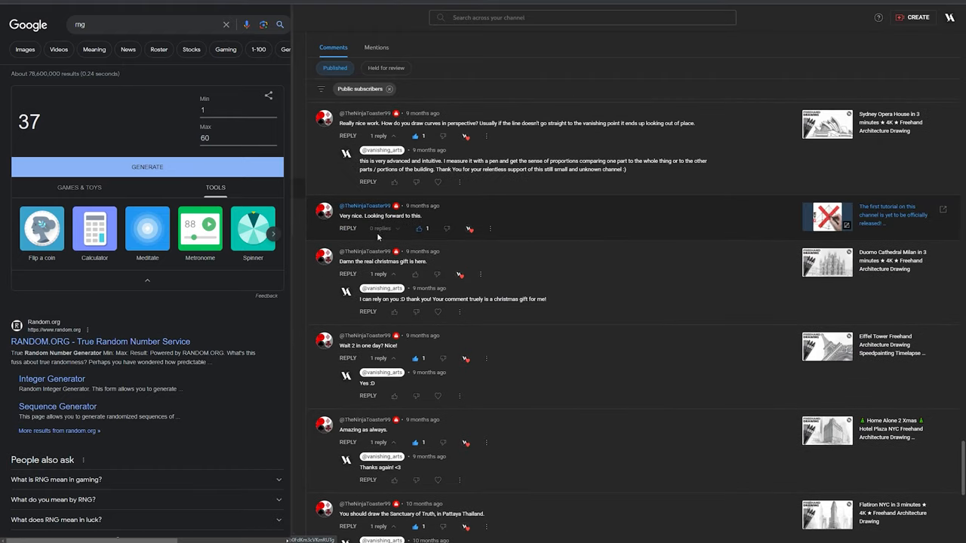
scroll(369, 125, "up", 1)
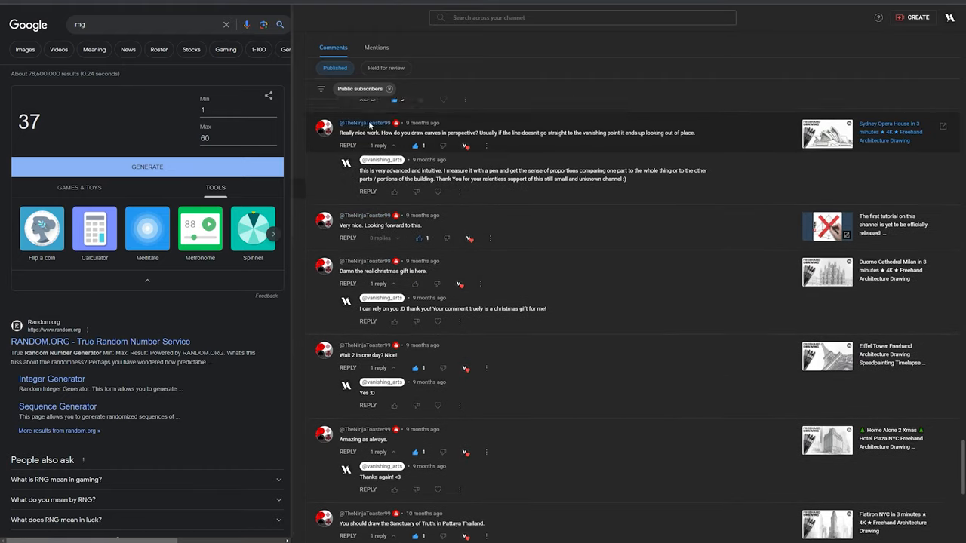
scroll(370, 125, "up", 1)
scroll(360, 205, "up", 1)
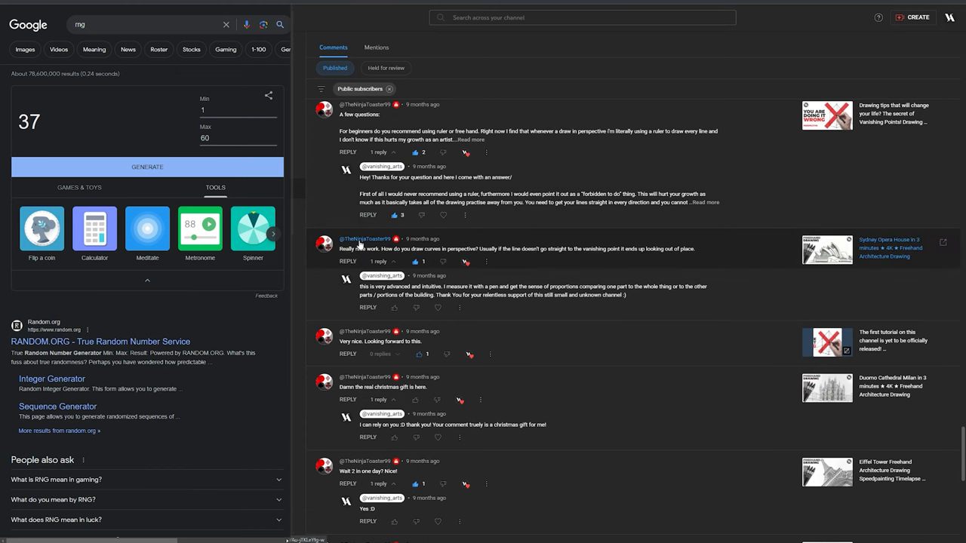
scroll(360, 246, "up", 2)
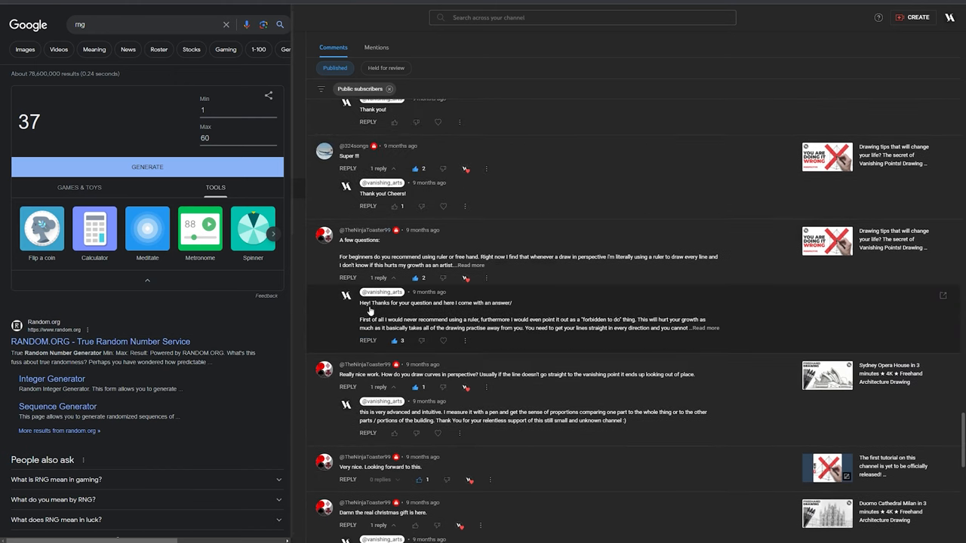
scroll(359, 257, "up", 2)
scroll(359, 257, "up", 2)
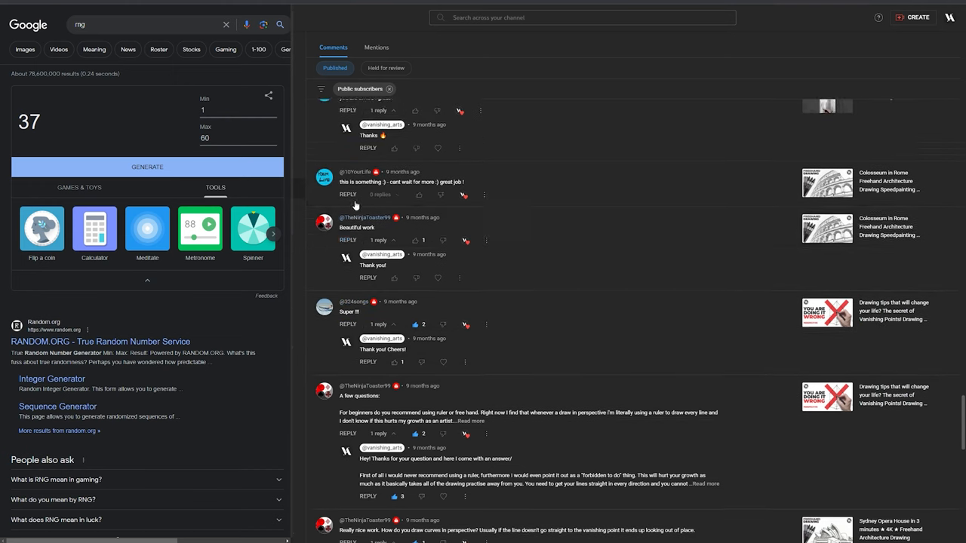
scroll(356, 227, "up", 1)
scroll(355, 197, "up", 1)
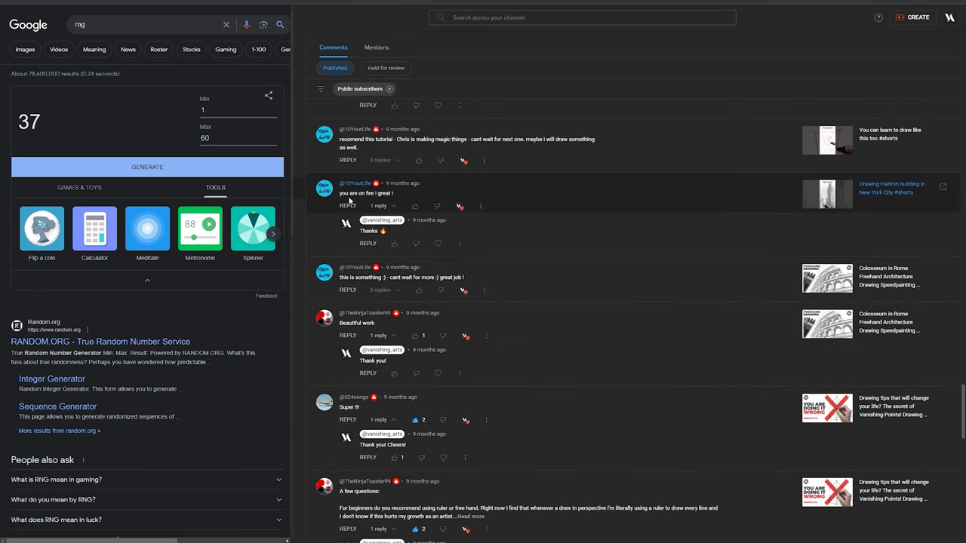
scroll(352, 203, "up", 2)
scroll(352, 216, "up", 1)
scroll(352, 215, "up", 1)
scroll(355, 209, "up", 1)
scroll(356, 204, "up", 1)
scroll(356, 204, "up", 2)
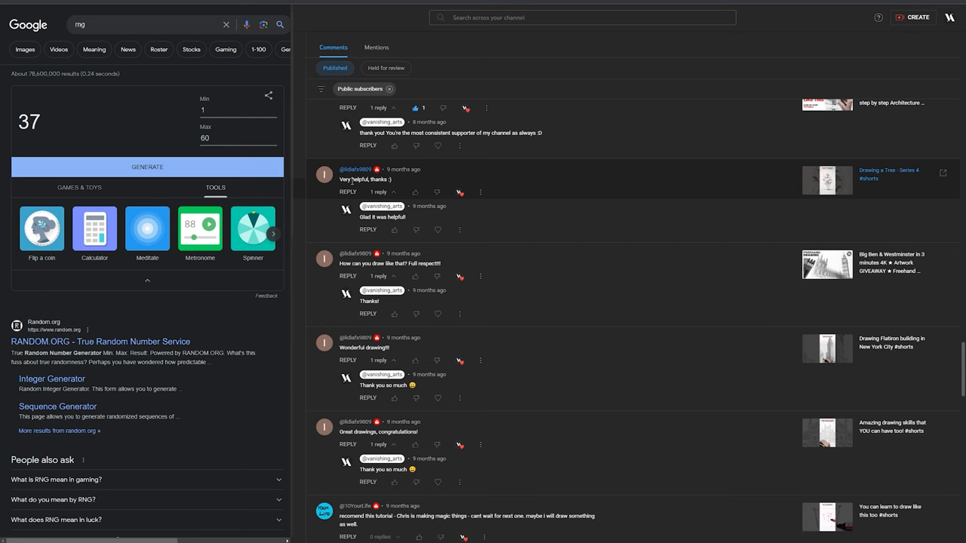
scroll(353, 181, "up", 1)
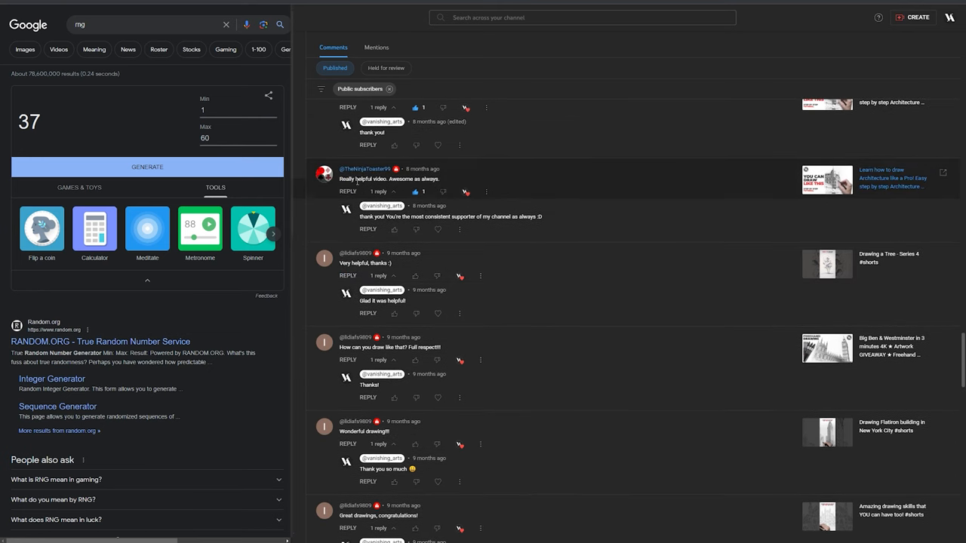
scroll(357, 182, "up", 1)
scroll(354, 220, "up", 1)
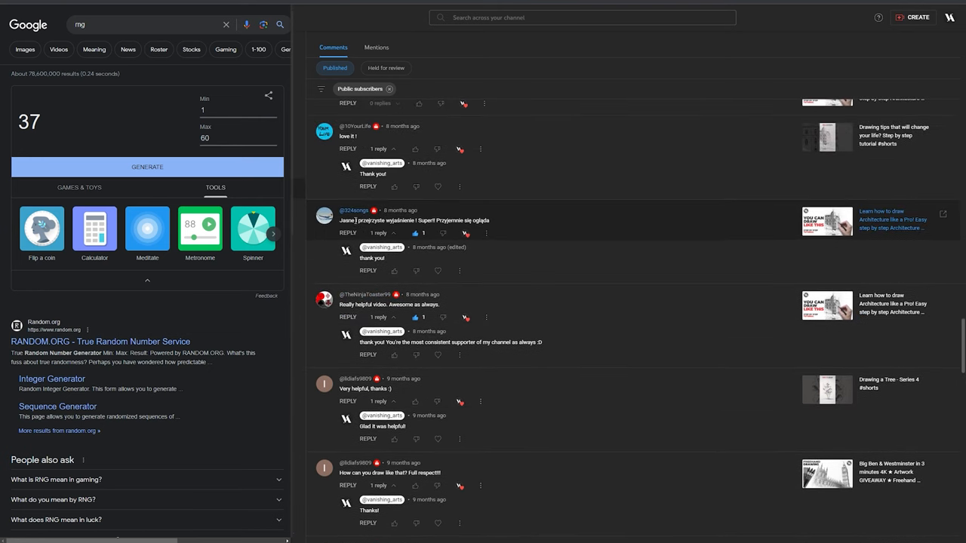
scroll(354, 219, "up", 1)
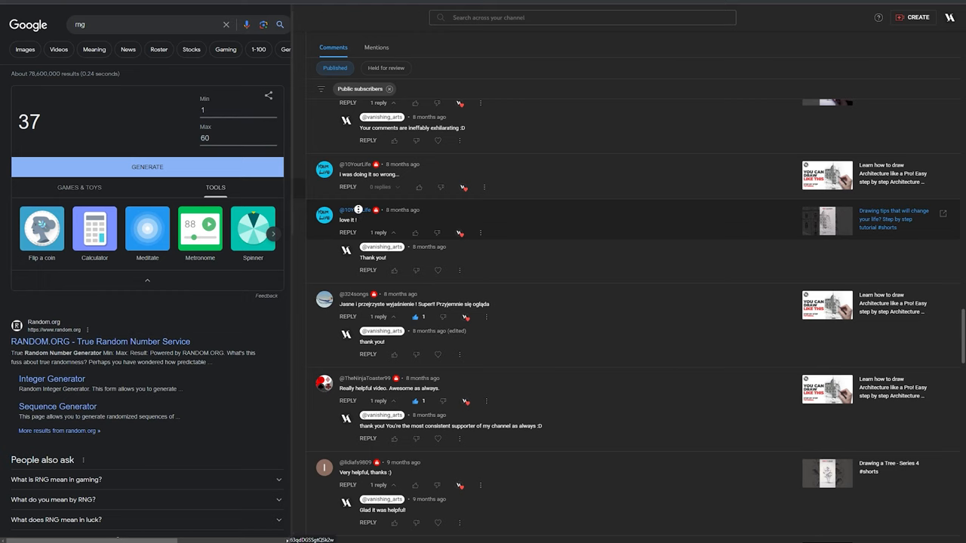
scroll(357, 218, "up", 3)
scroll(357, 217, "up", 3)
scroll(357, 218, "down", 3)
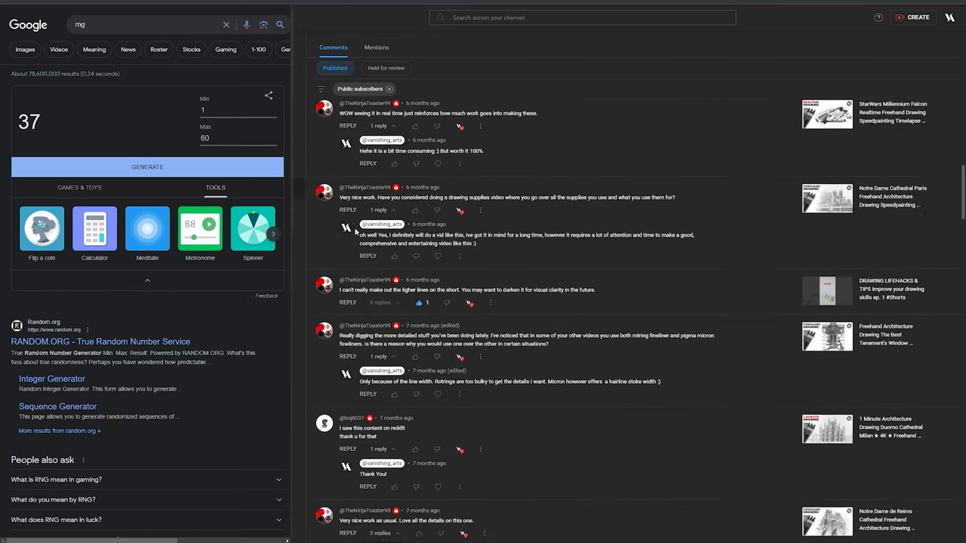
scroll(357, 217, "down", 3)
scroll(357, 218, "down", 1)
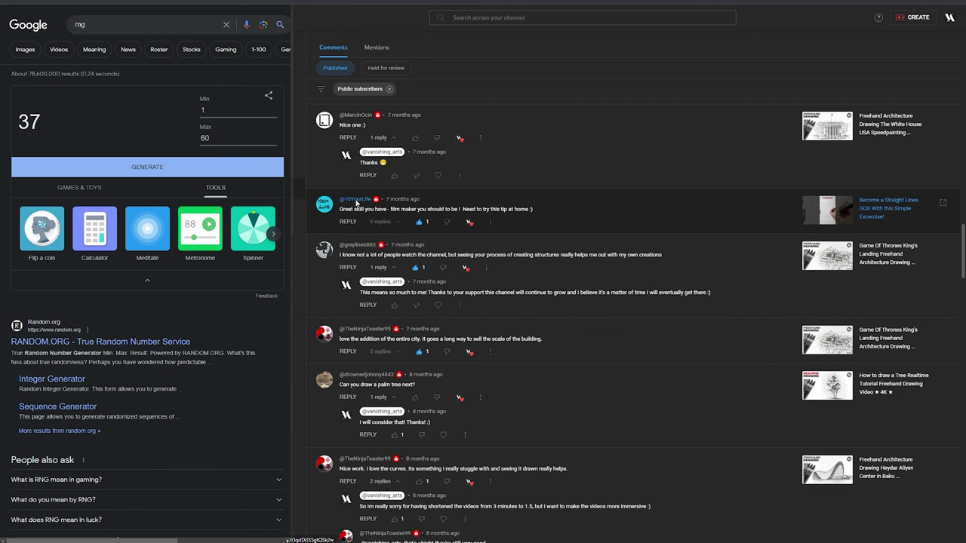
left_click(357, 202)
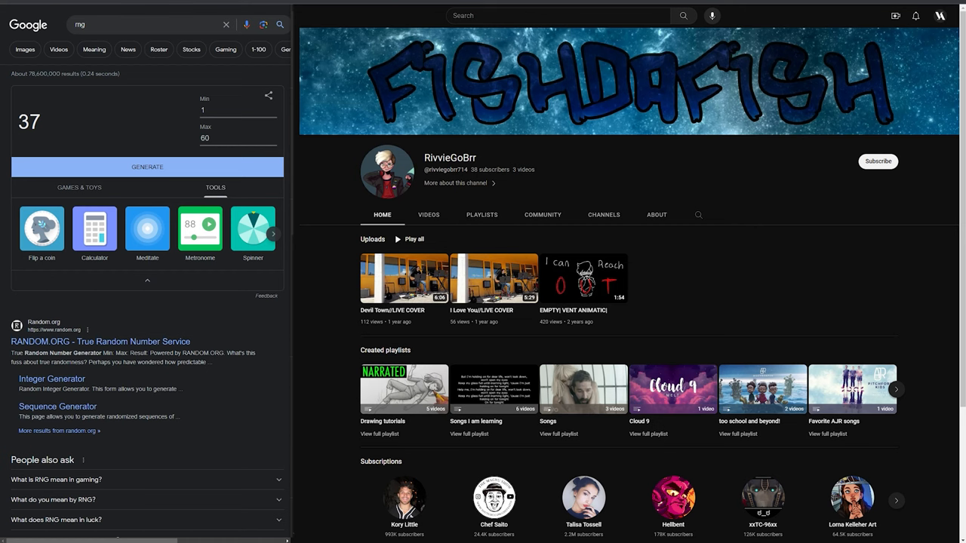
Return via Ctrl+Tab to the YouTube Studio tab with the Subscribers list
key("ctrl+Tab")
scroll(586, 198, "down", 5)
scroll(586, 197, "down", 5)
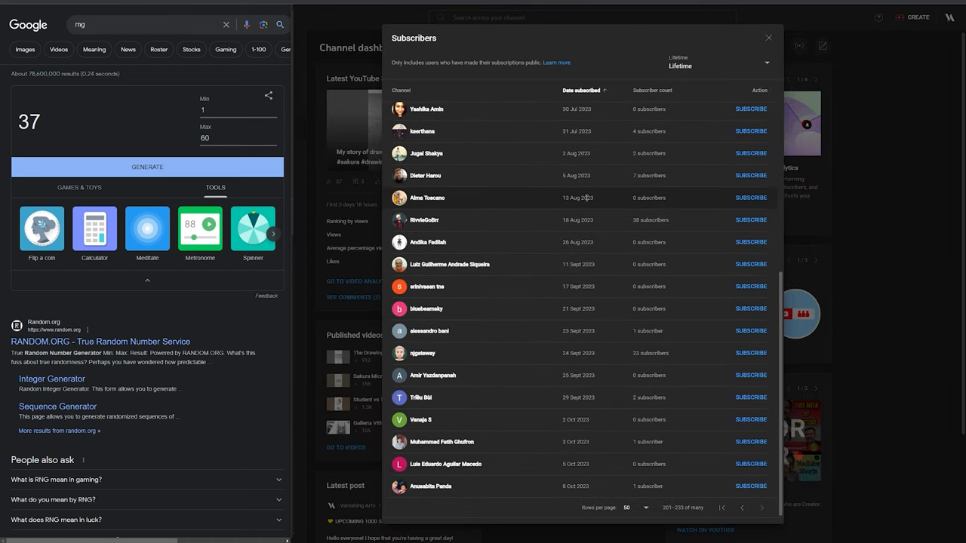
scroll(586, 197, "up", 10)
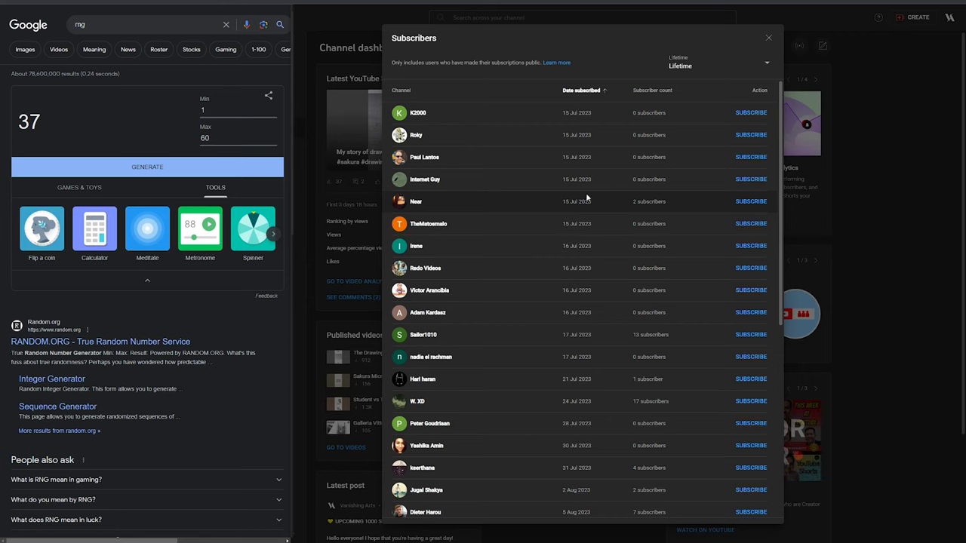